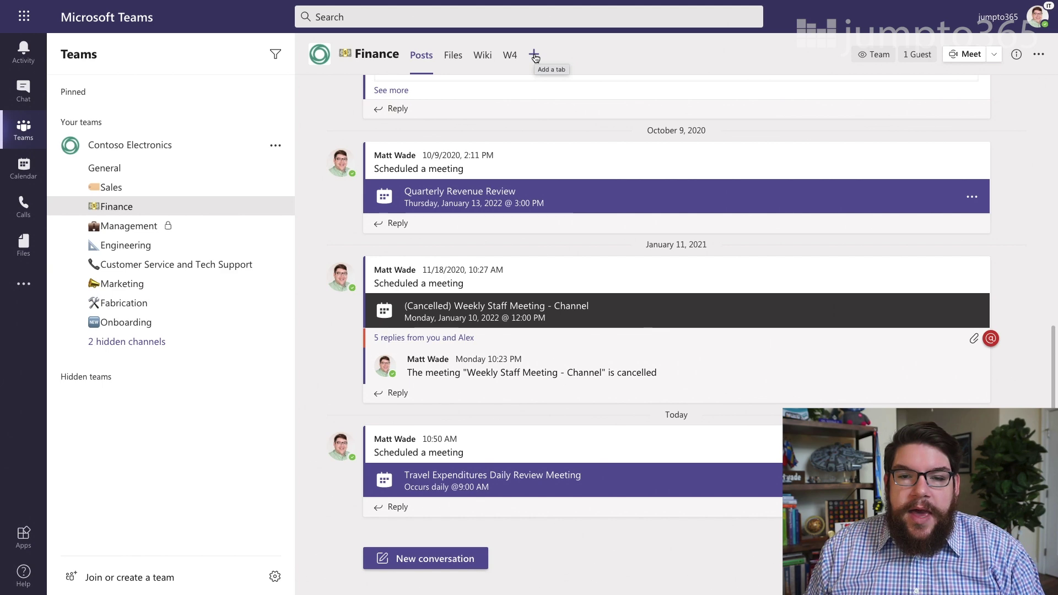
Add a Channel calendar tab named 'Team calendar' to Finance, with posting to the channel turned off
click(534, 55)
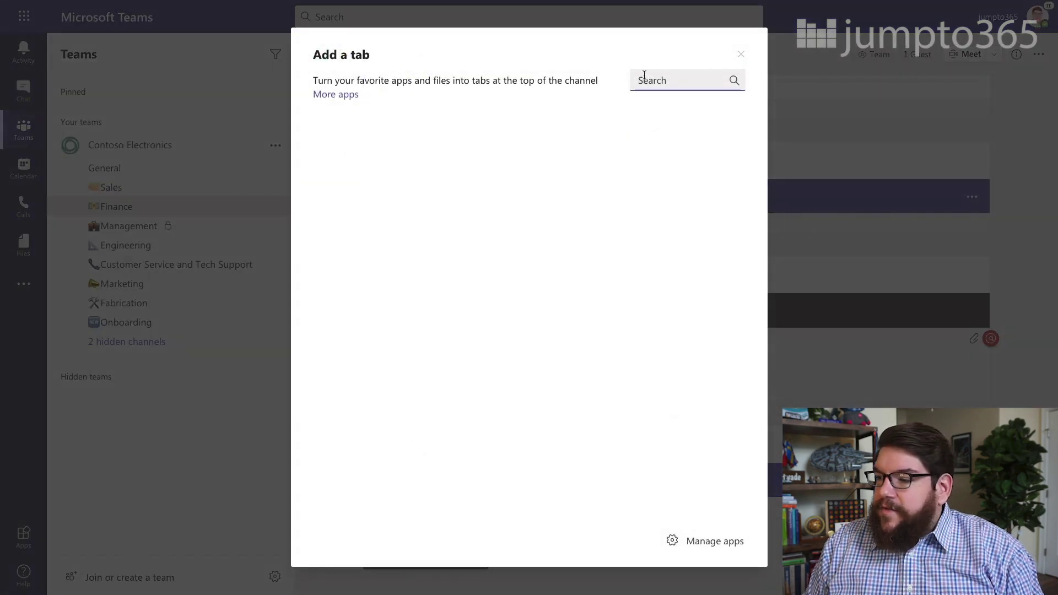
click(652, 77)
text(cale)
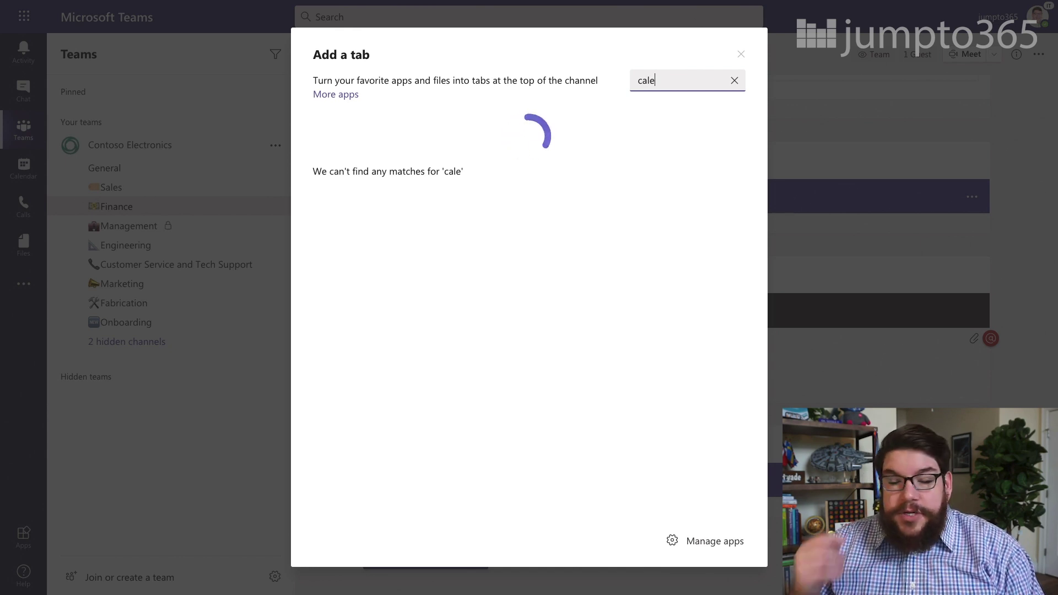
text(ndar)
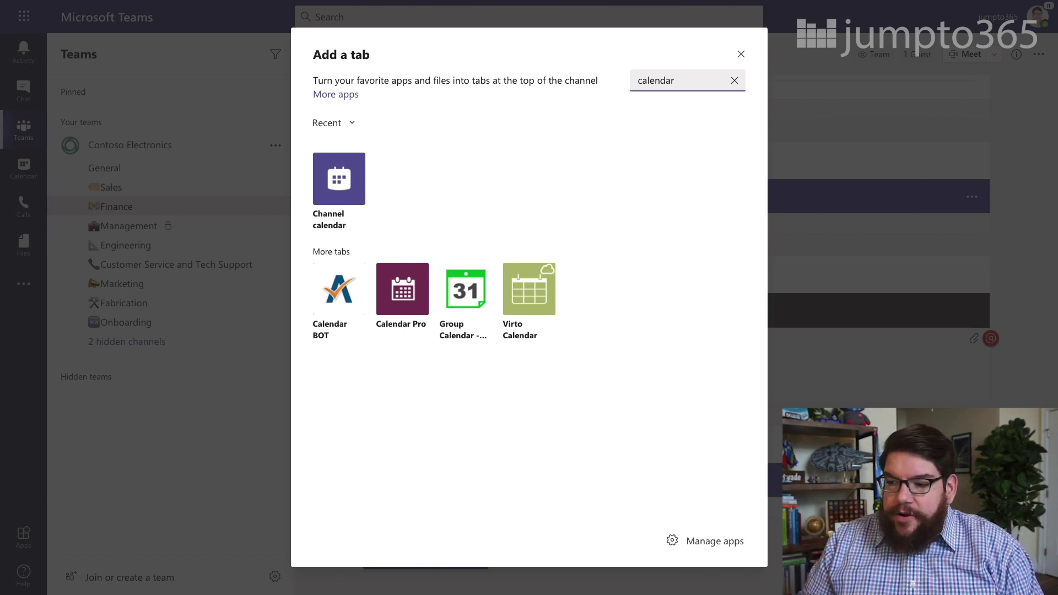
click(348, 179)
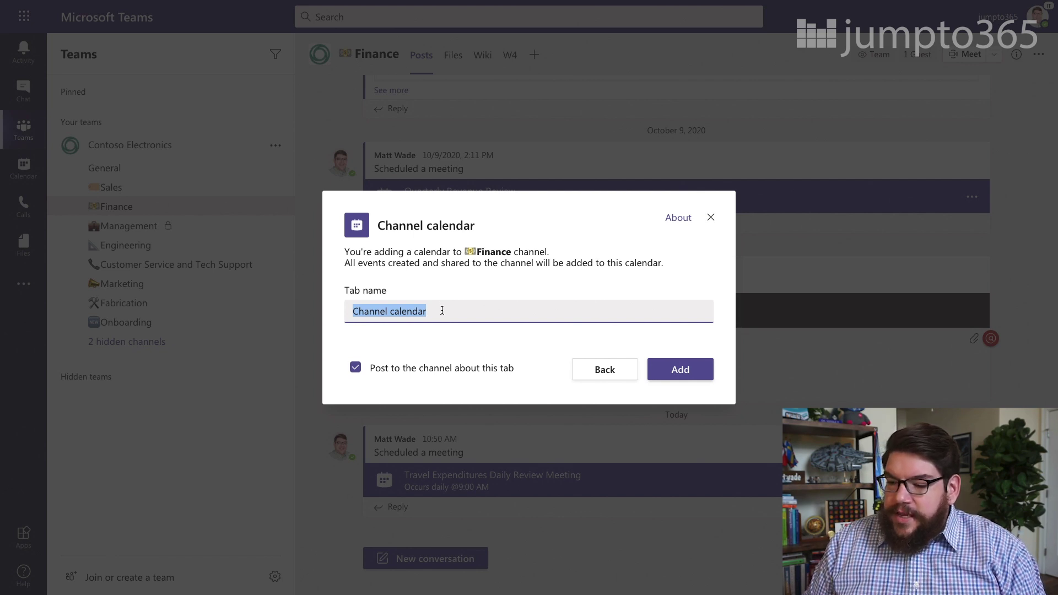
text(Team calendar)
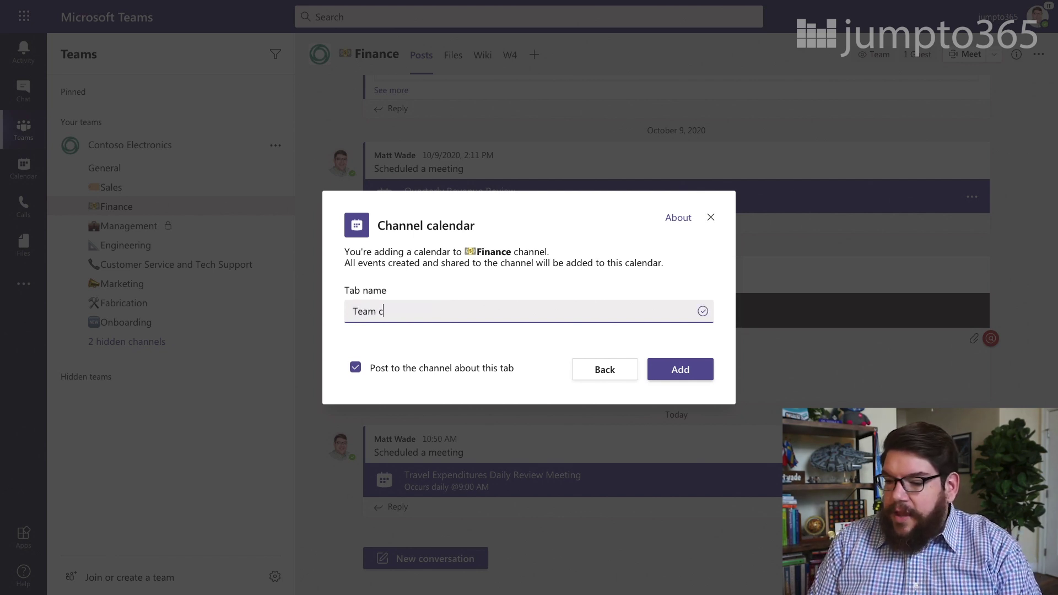
click(355, 367)
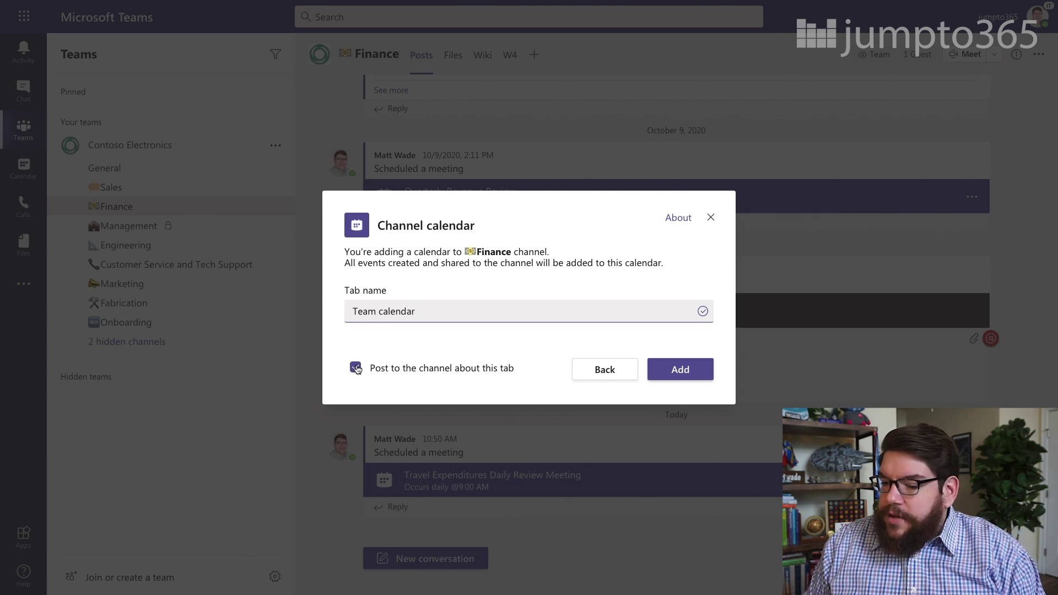
click(681, 370)
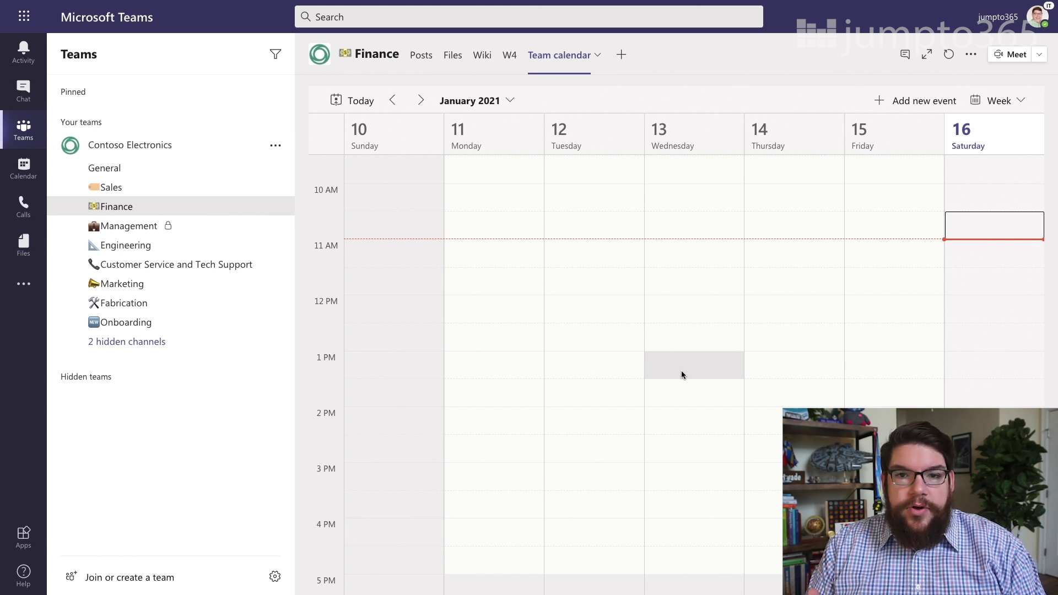
Refresh the Team calendar via Posts and scroll to 9 AM to show Saturday's Travel Expenditures
scroll(682, 373, up, 3)
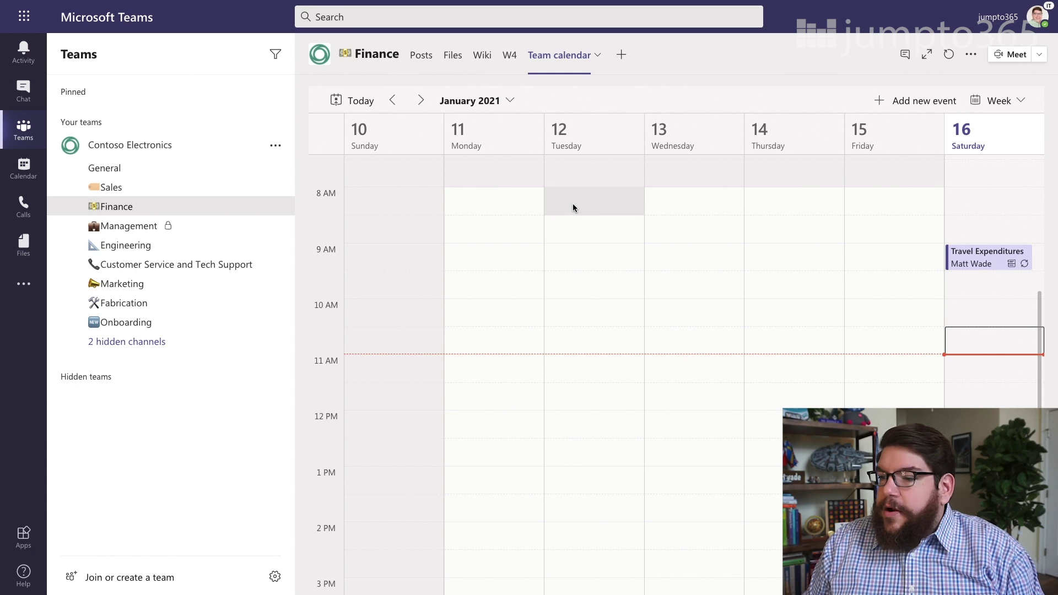
click(423, 66)
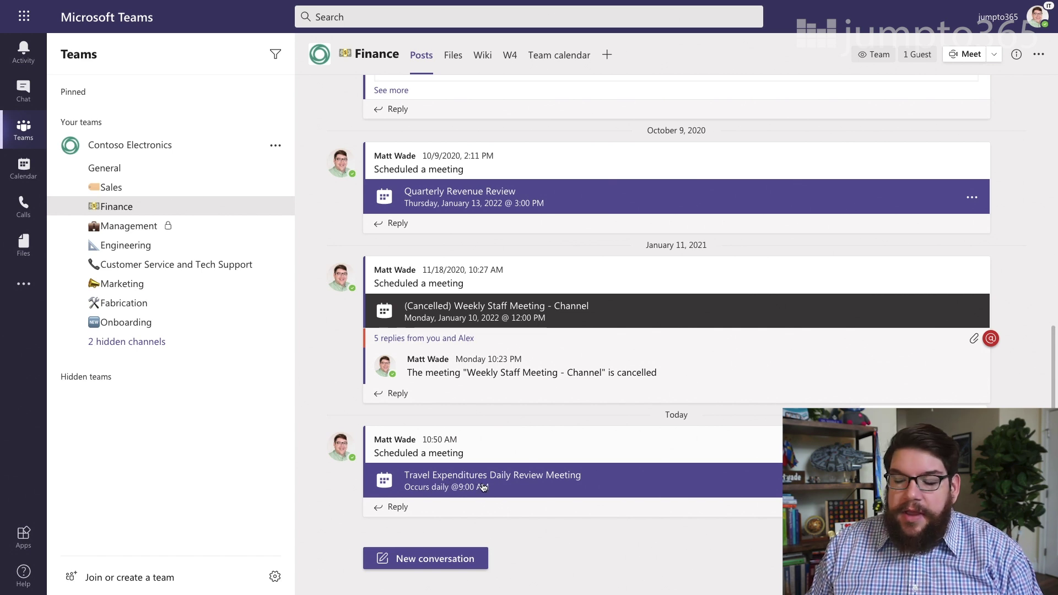
click(553, 58)
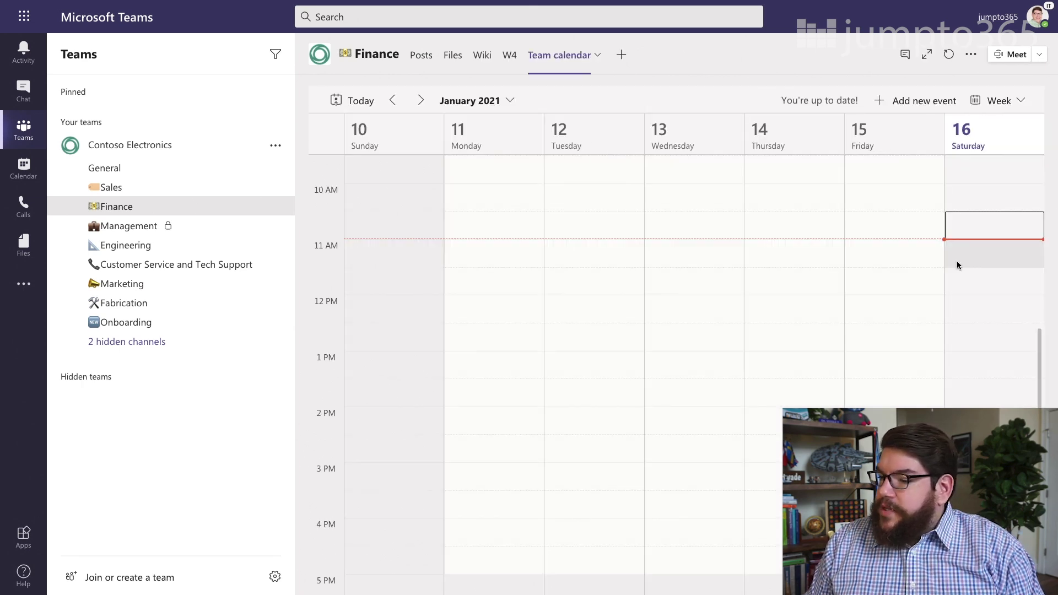
scroll(957, 262, up, 2)
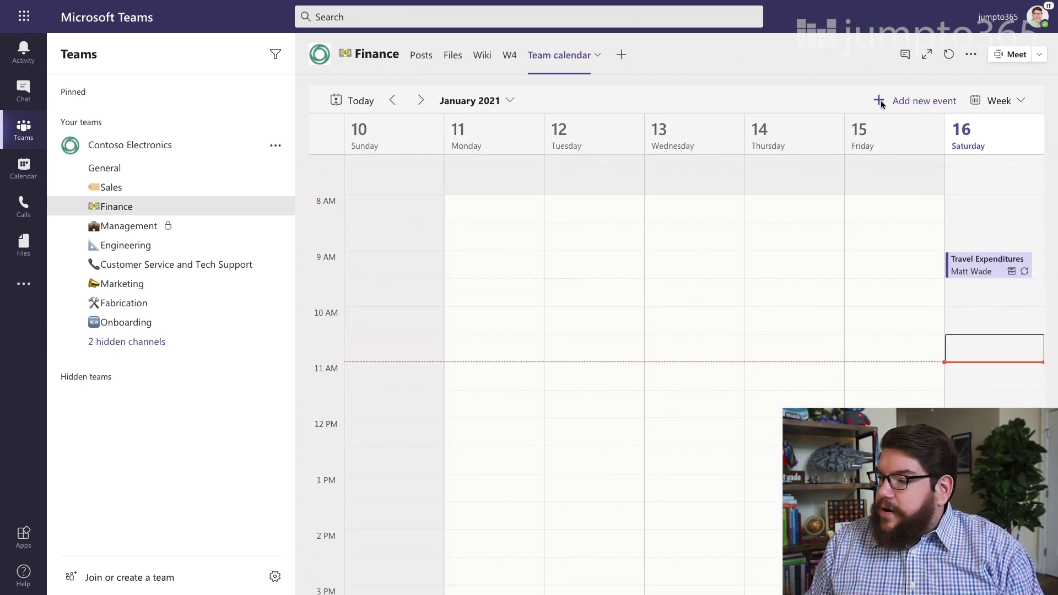
Advance the calendar to January 17–23 and select the Monday 10:30 AM slot
click(422, 101)
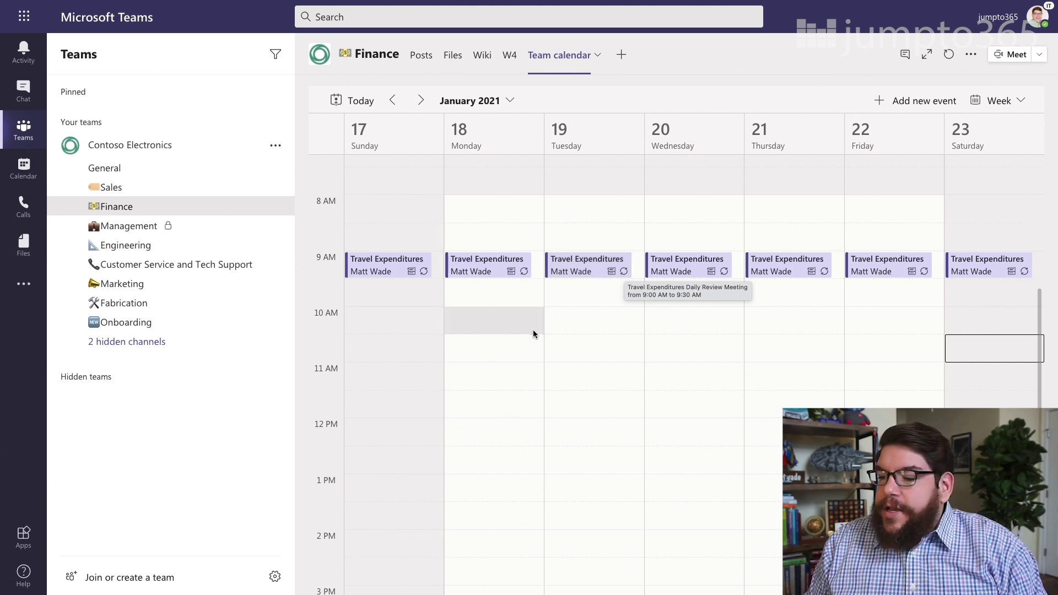
click(482, 348)
Create and send a 'Finance review' meeting for Monday 18 January, 10:30–11:00 AM
click(481, 348)
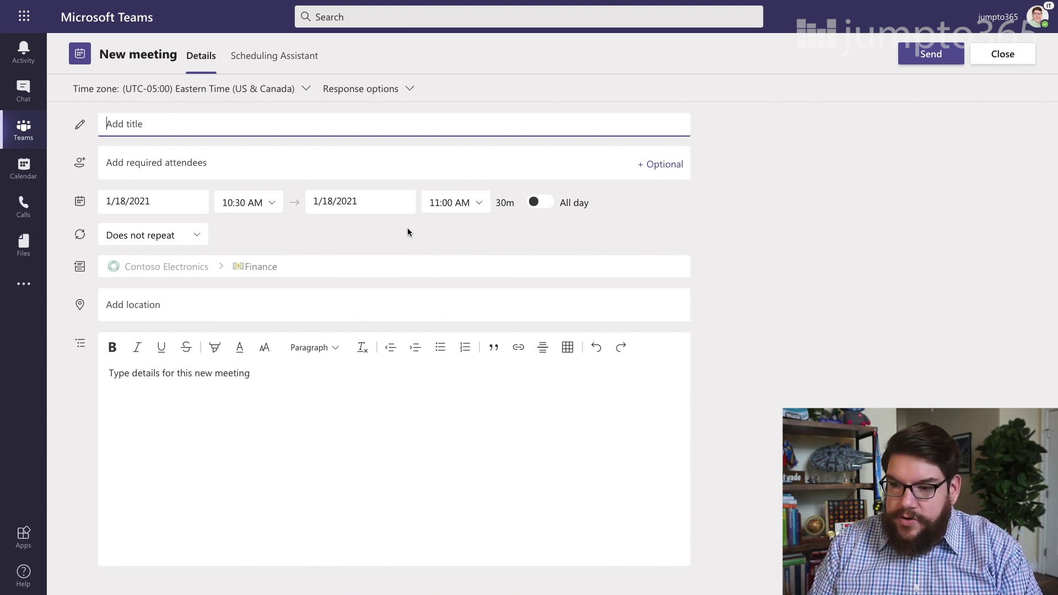
text(Finance review)
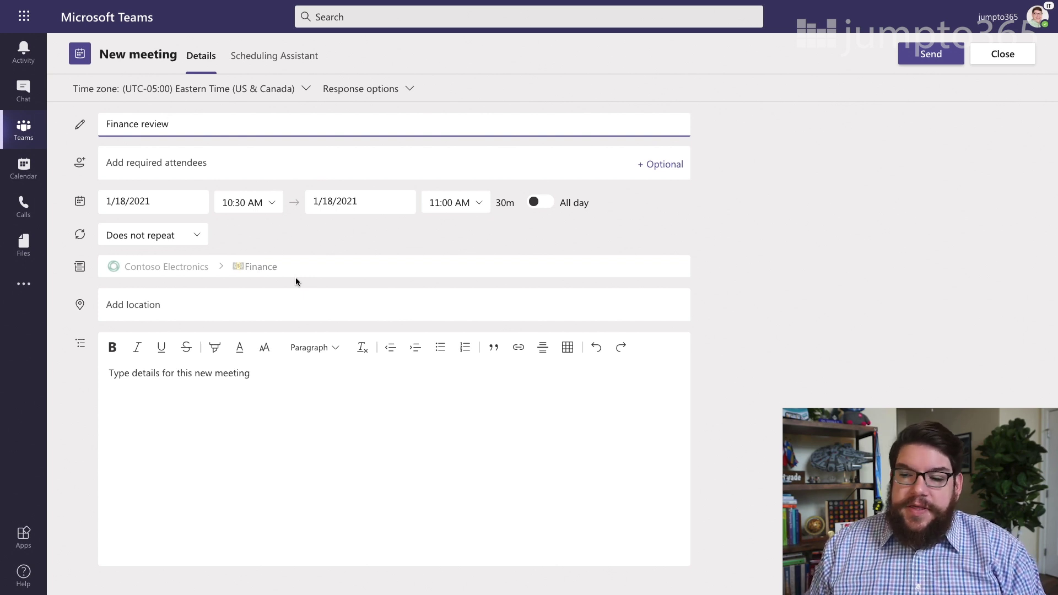
click(187, 170)
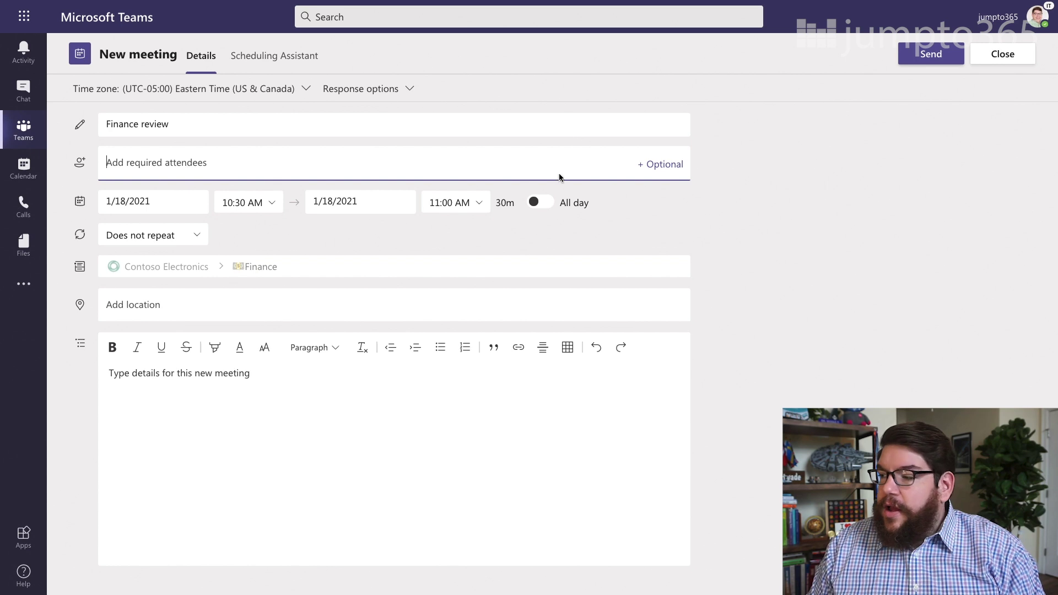
click(919, 60)
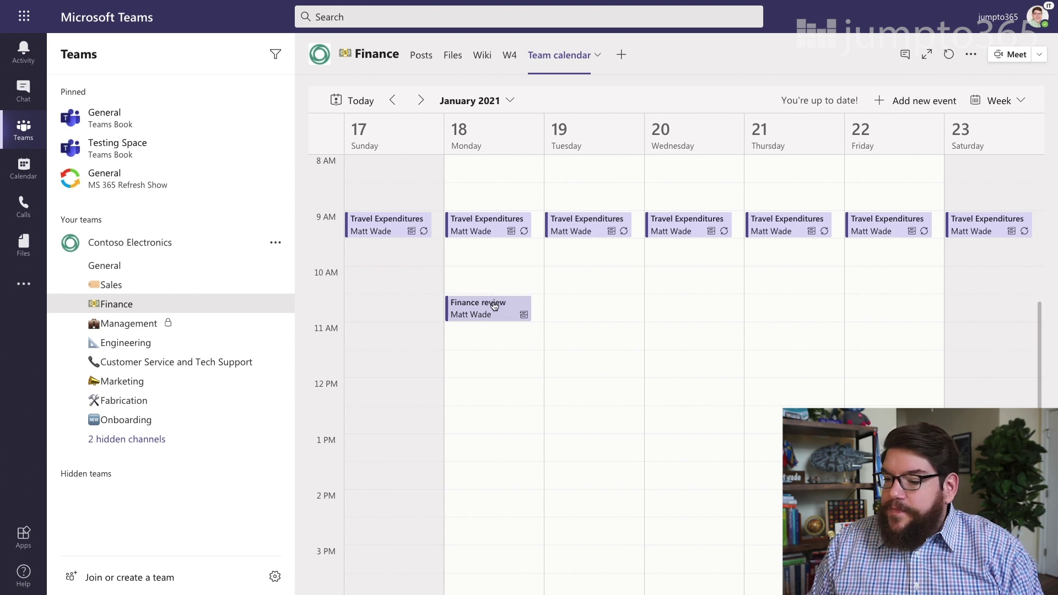
Leave the Team calendar for the Finance channel's Posts
click(422, 56)
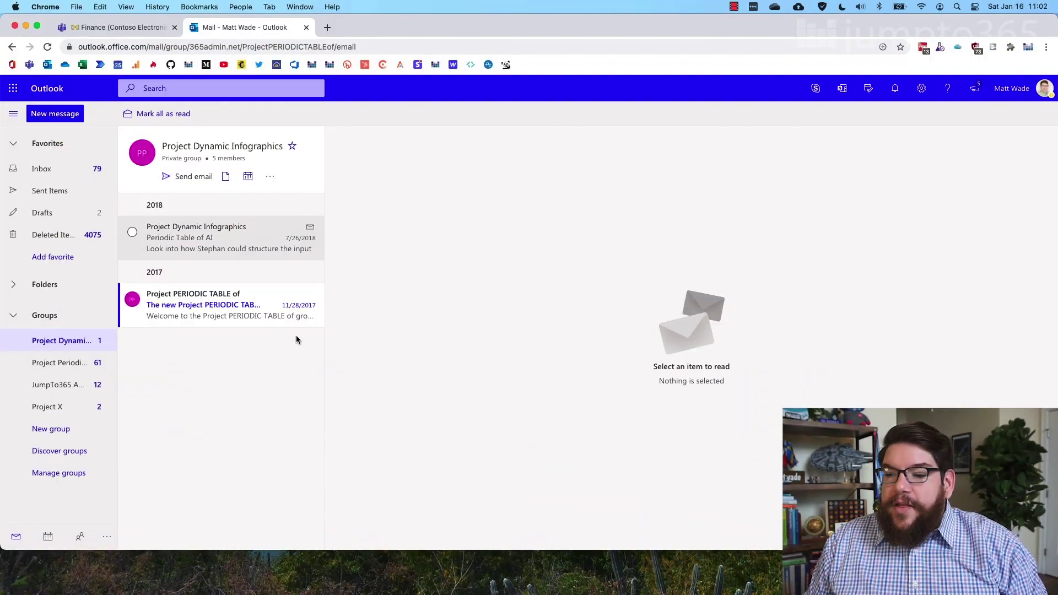
Set the Project Dynamic Infographics group to deliver all email and events to the inbox
key(ctrl+alt+Return)
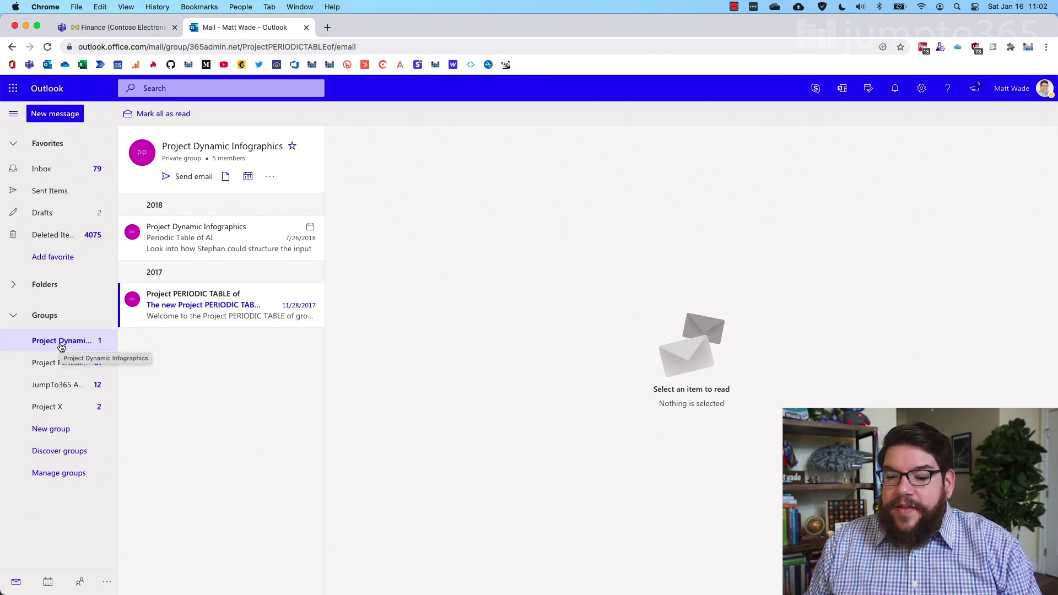
click(270, 178)
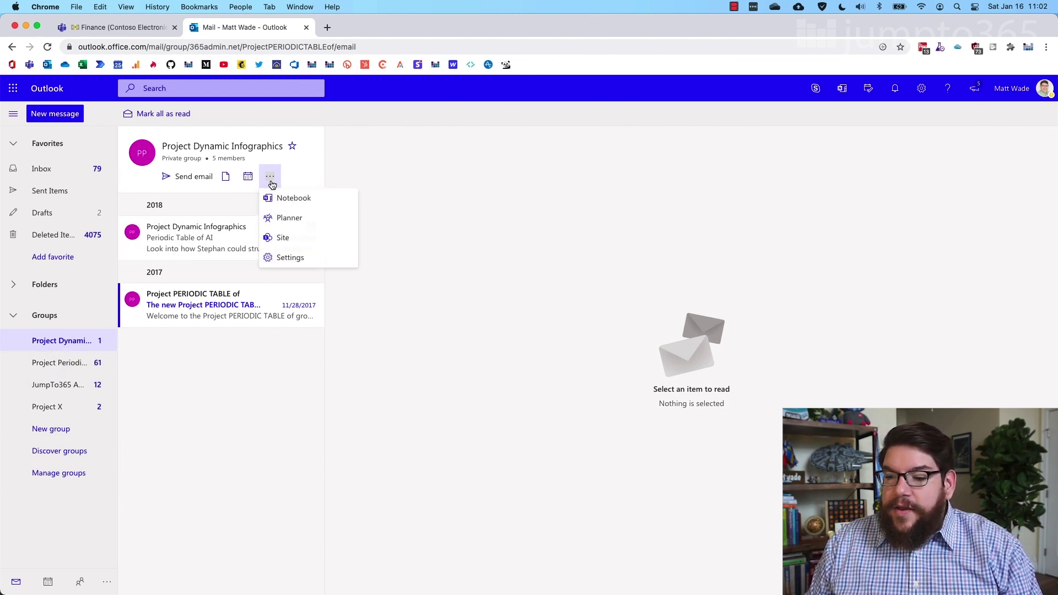
click(289, 258)
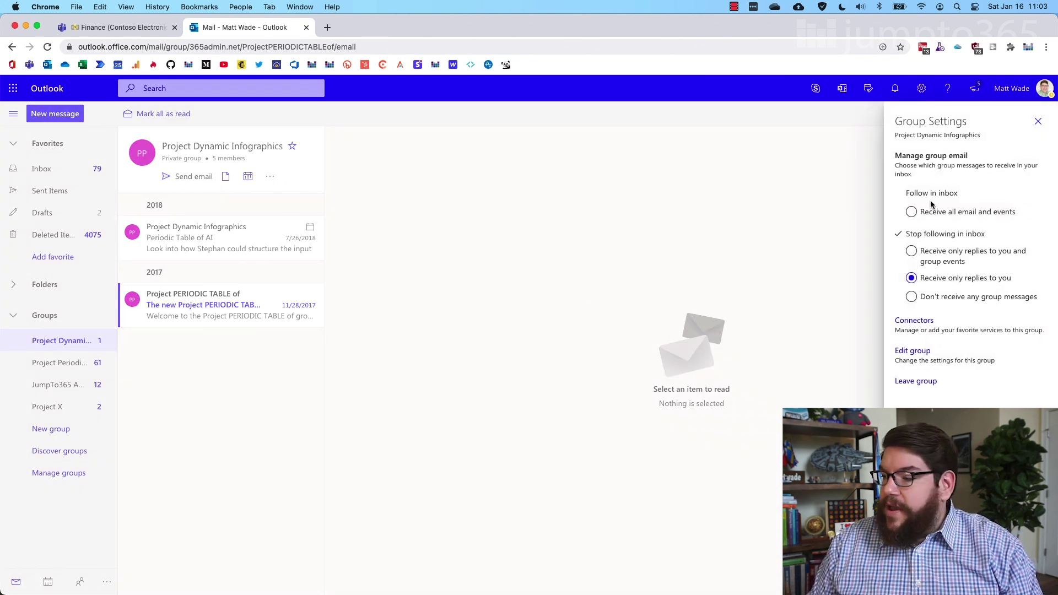
click(912, 211)
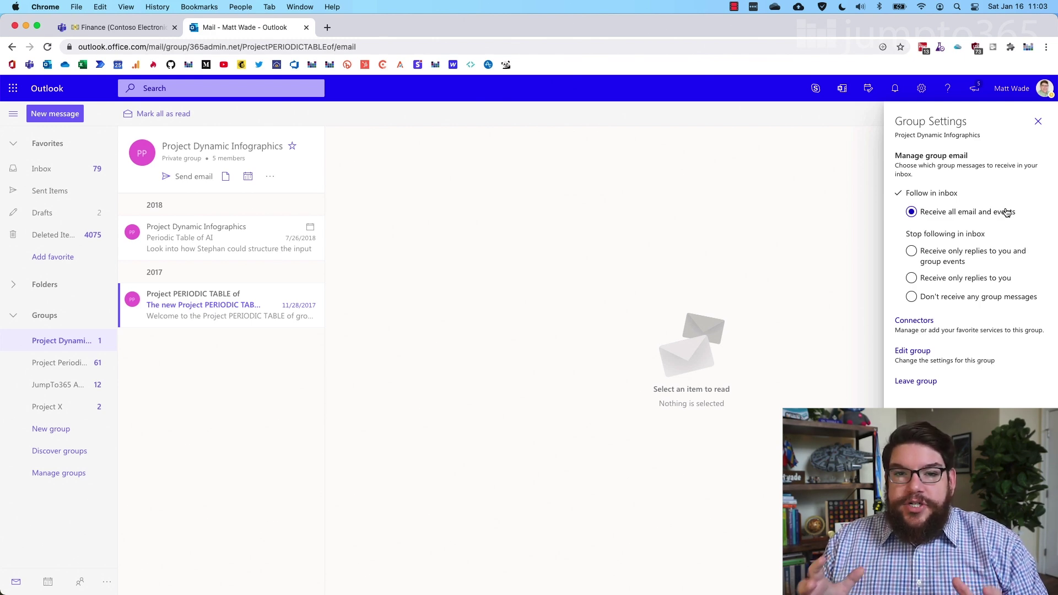
click(113, 29)
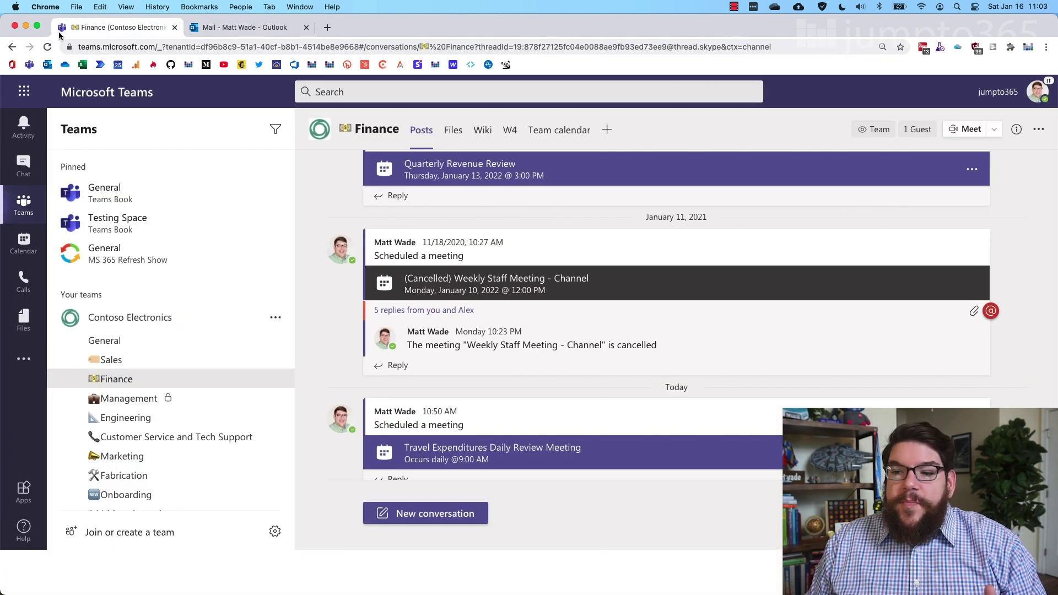
Maximize Teams, open the Finance Team calendar, and view the Finance review meeting's details
click(37, 27)
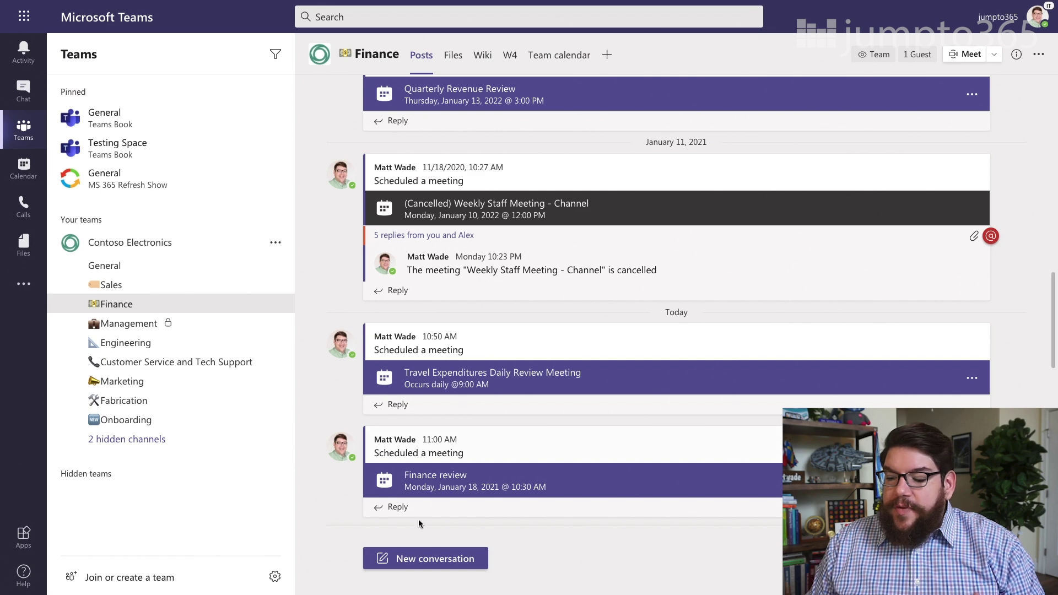
click(556, 53)
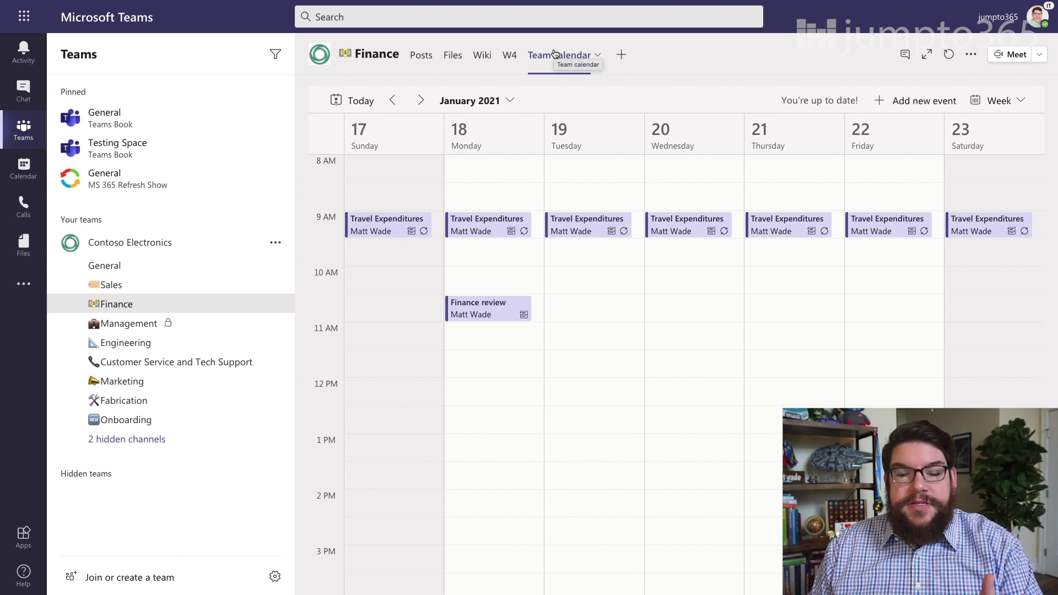
click(492, 314)
click(761, 213)
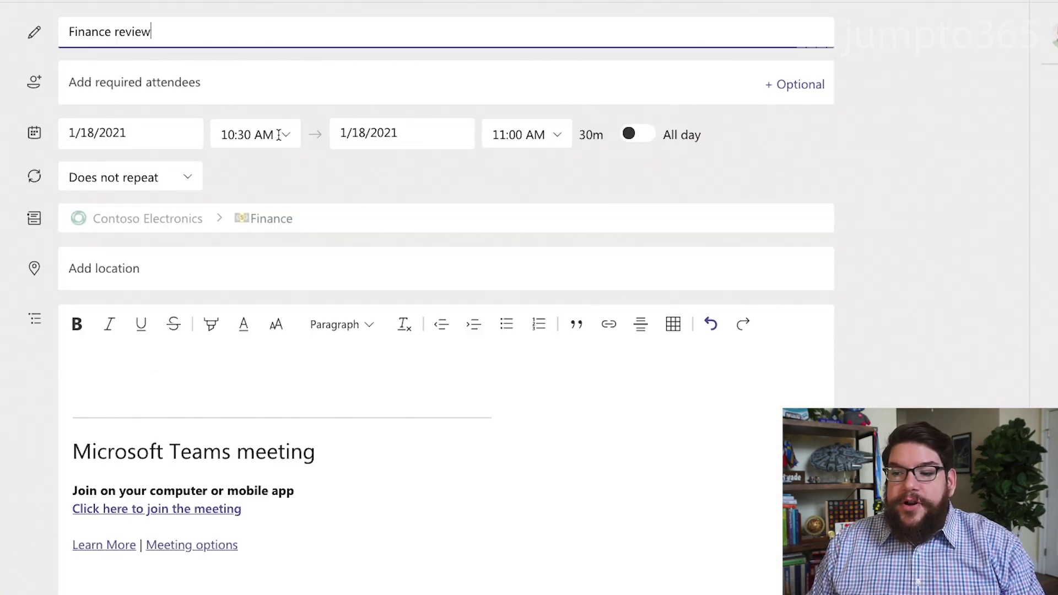
click(152, 75)
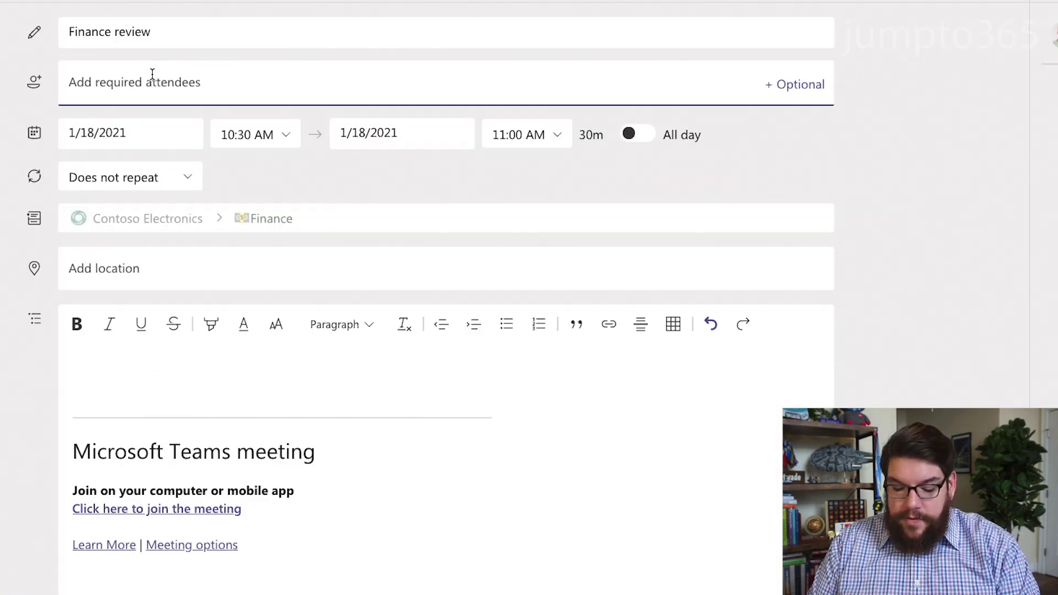
text(megan)
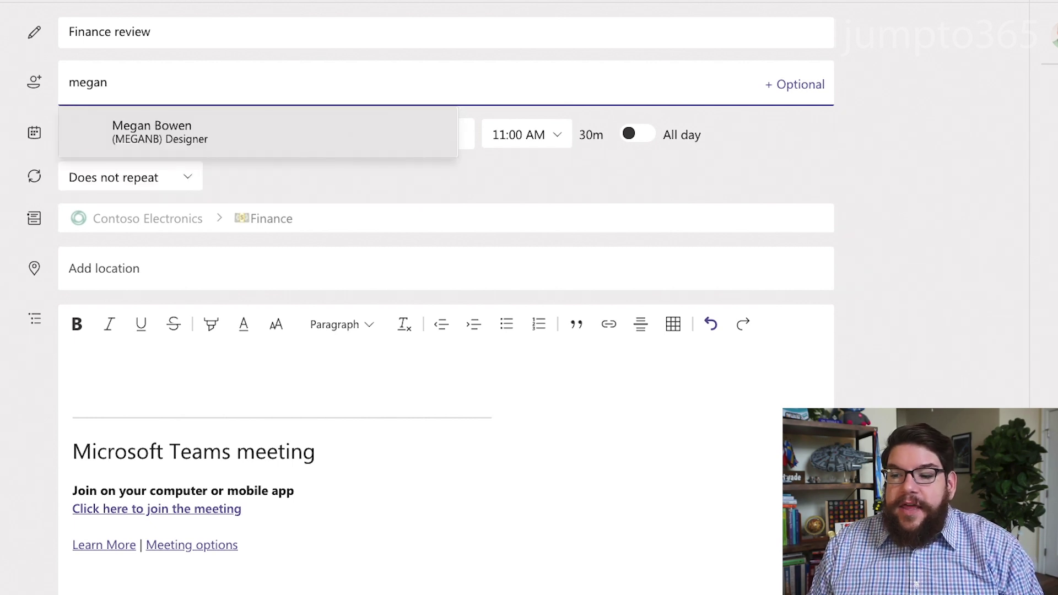
click(133, 114)
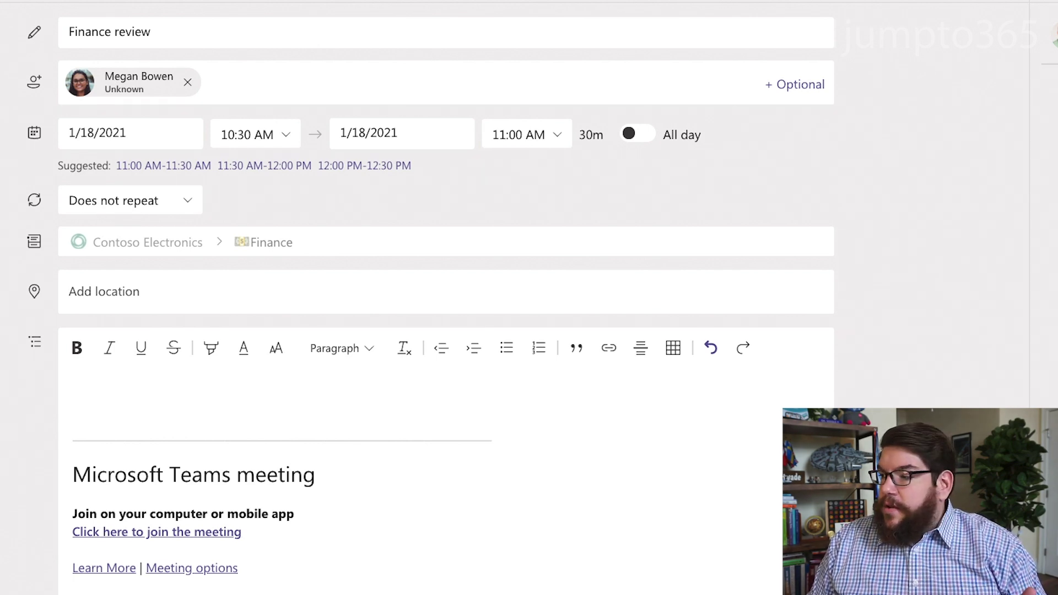
key(Escape)
click(585, 297)
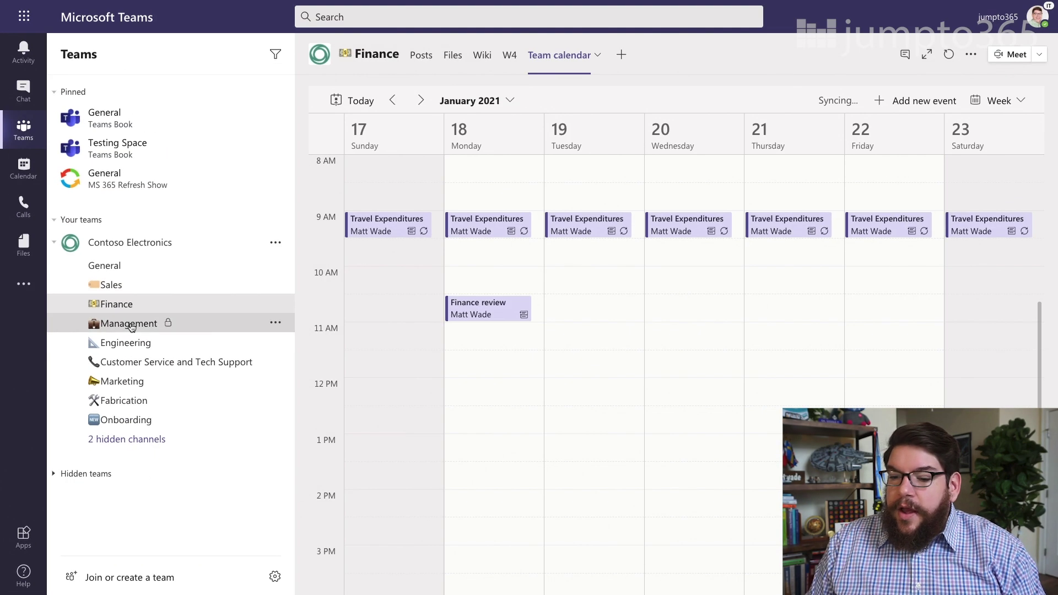
click(126, 322)
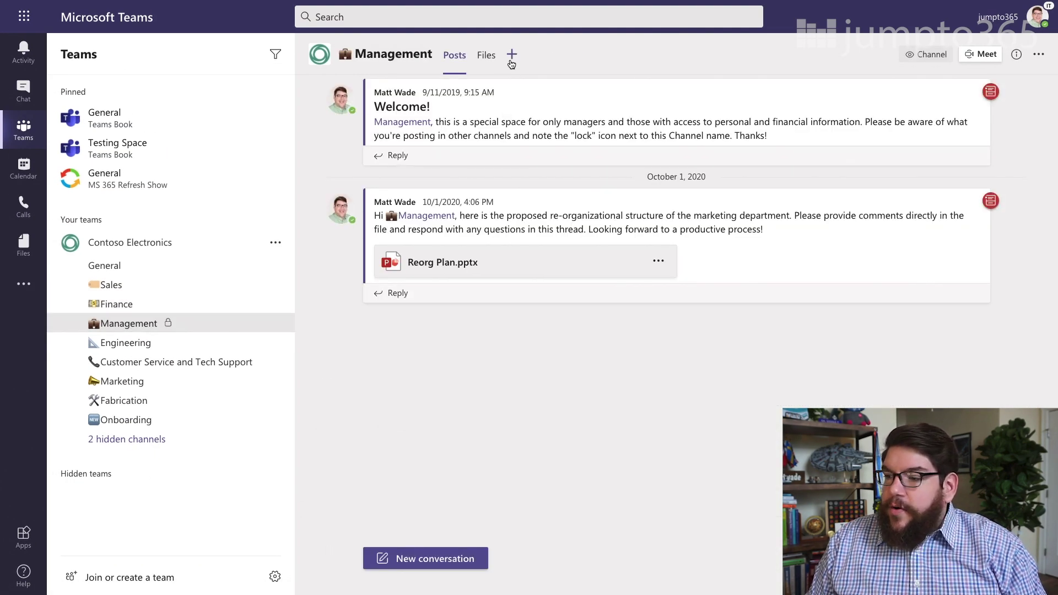
Search for a calendar tab, cancel without adding it, and go to the Finance channel
click(512, 64)
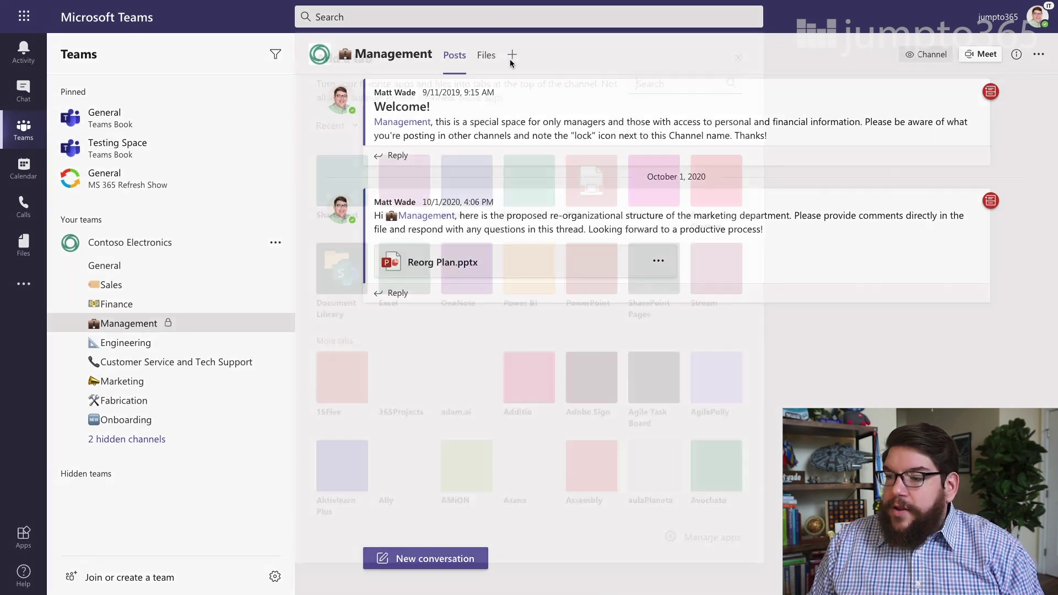
text(calendar)
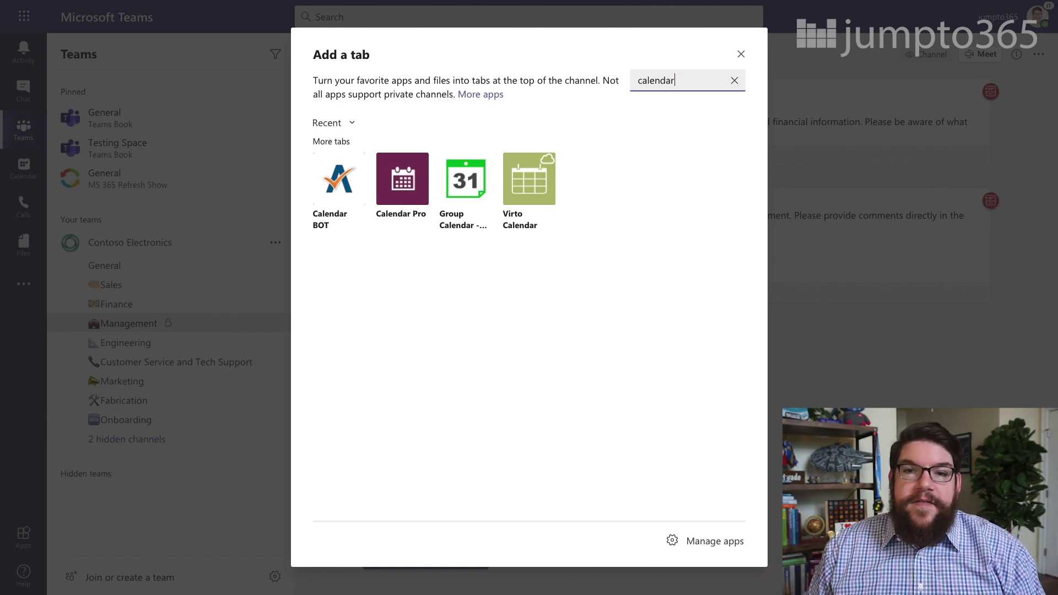
click(743, 54)
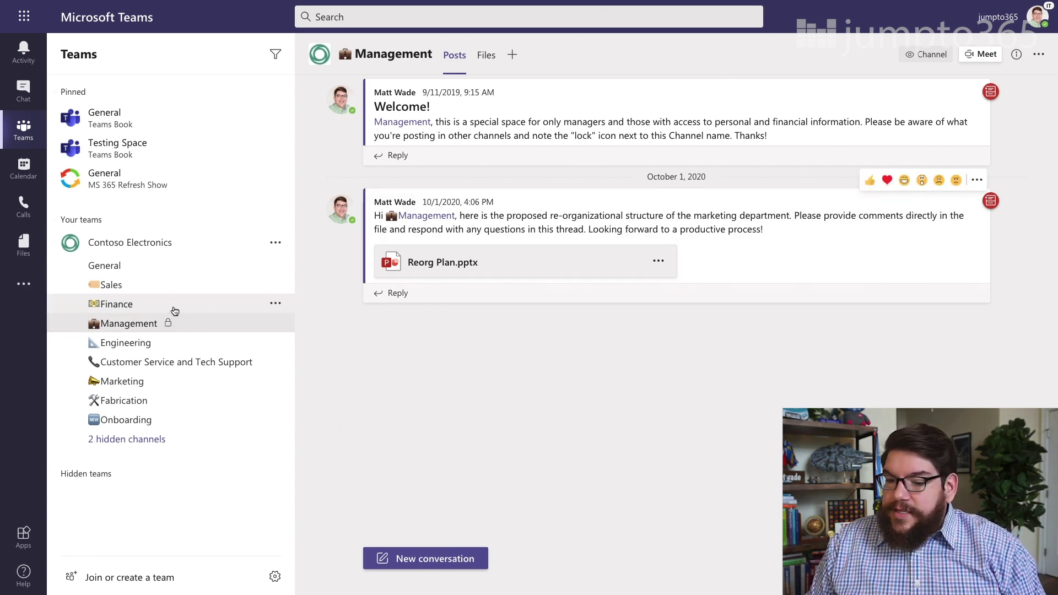
click(149, 309)
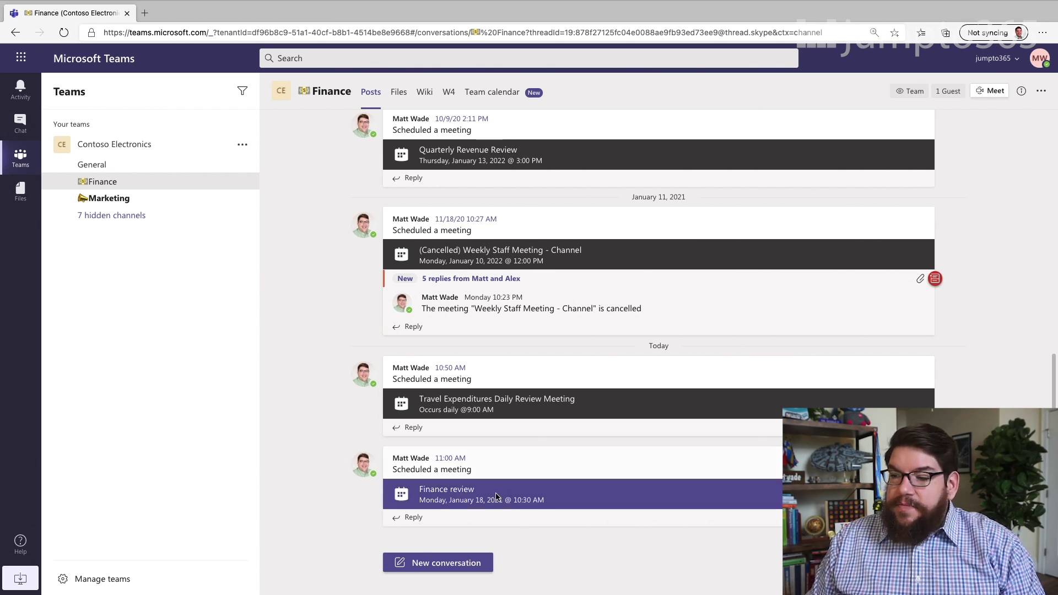
As the guest, open the Finance Team calendar, go back, dismiss the welcome message, and reopen Finance
click(481, 105)
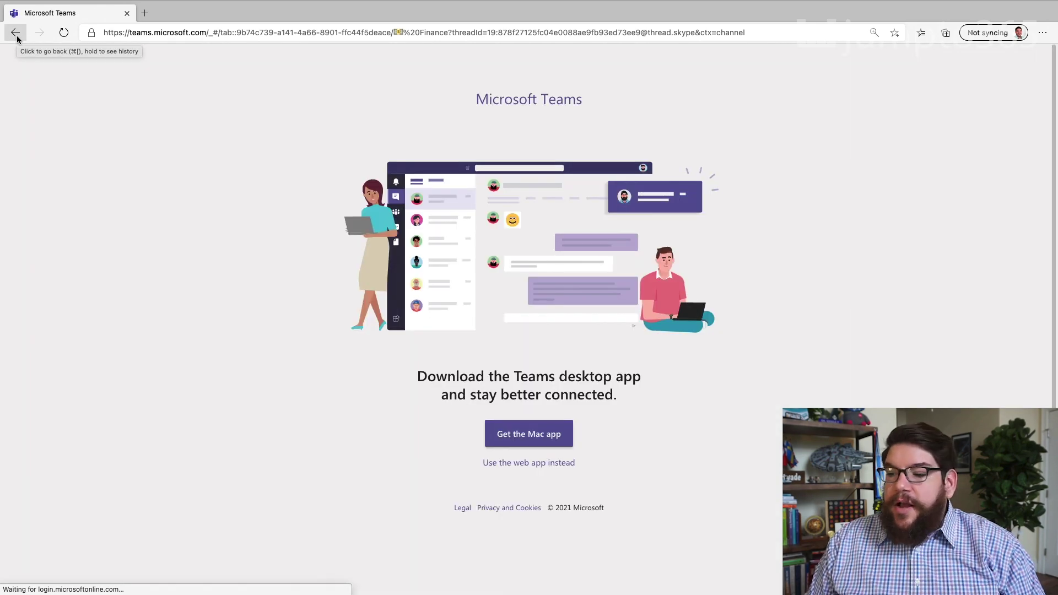
click(16, 34)
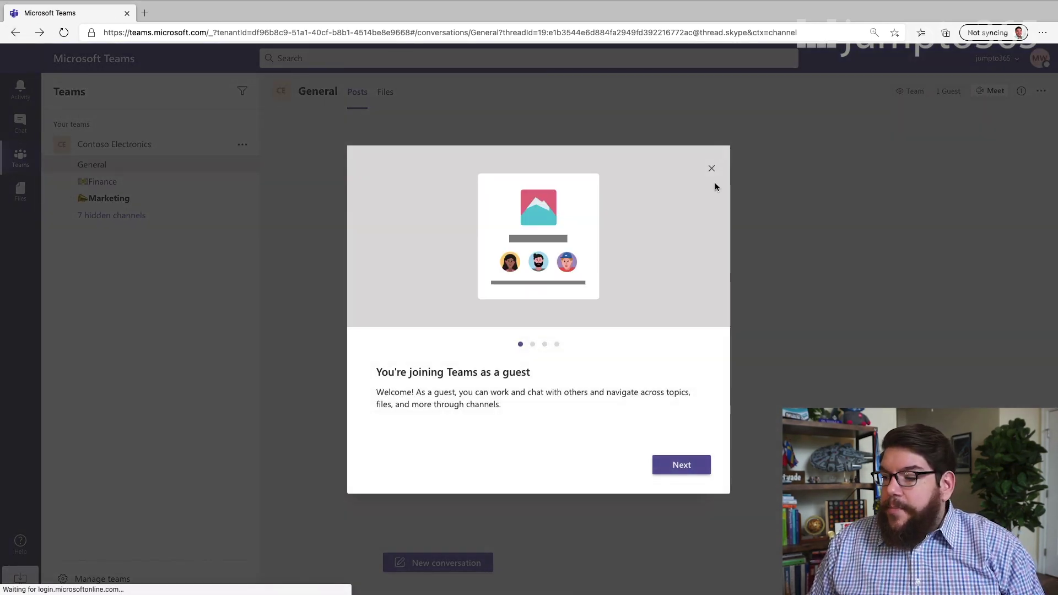
click(711, 168)
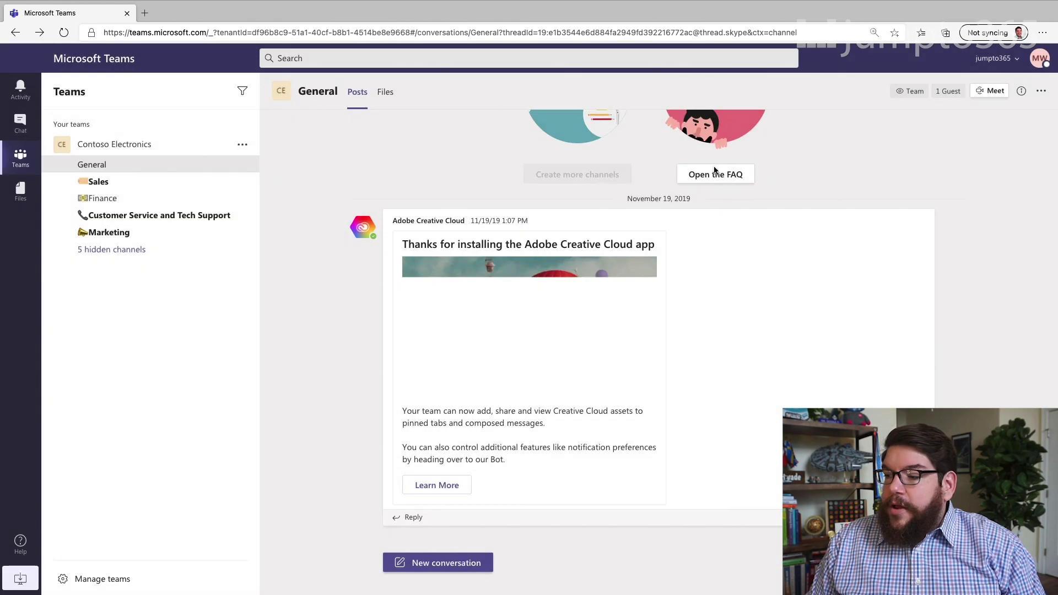
click(113, 199)
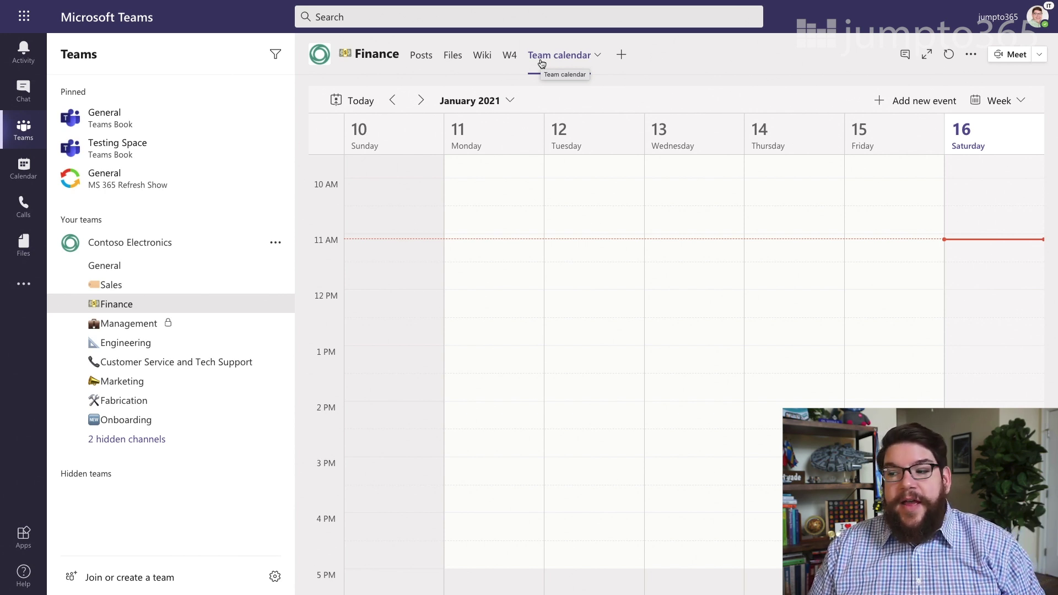
Scroll to 9 AM and move the Finance calendar ahead to January 17–23
scroll(827, 237, up, 2)
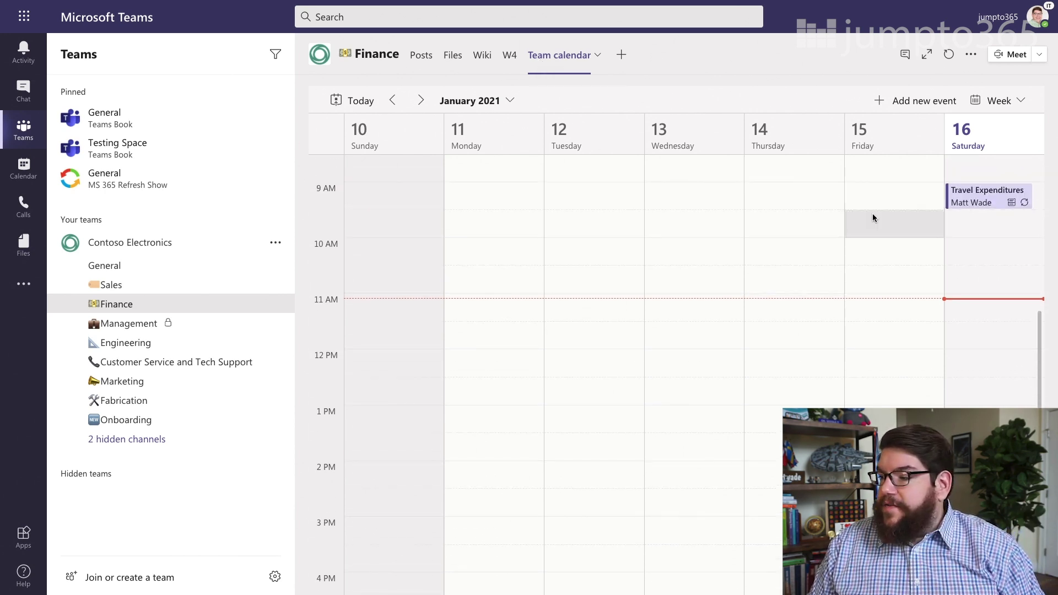
click(421, 100)
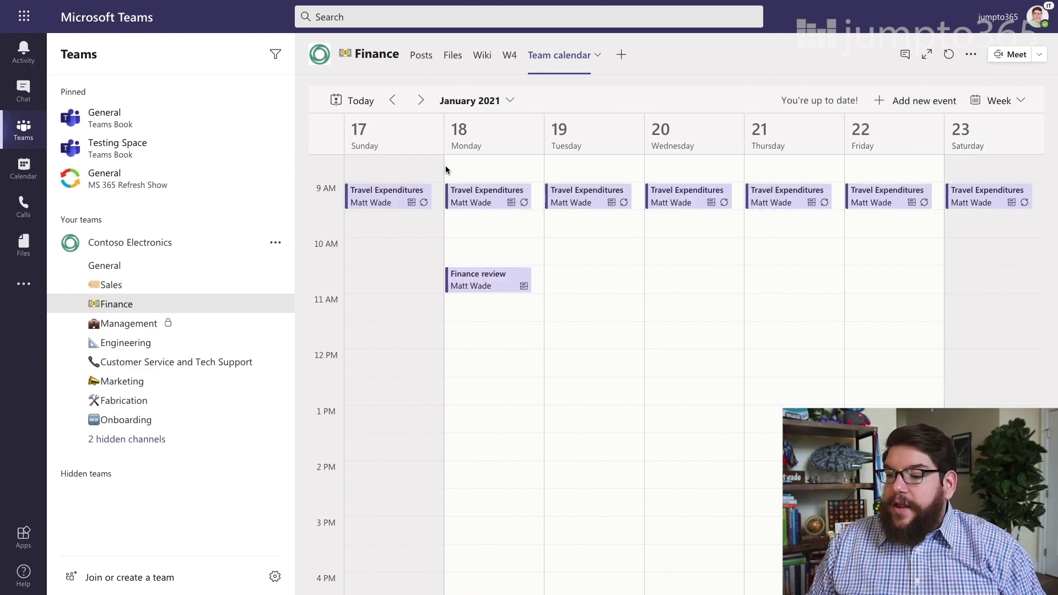